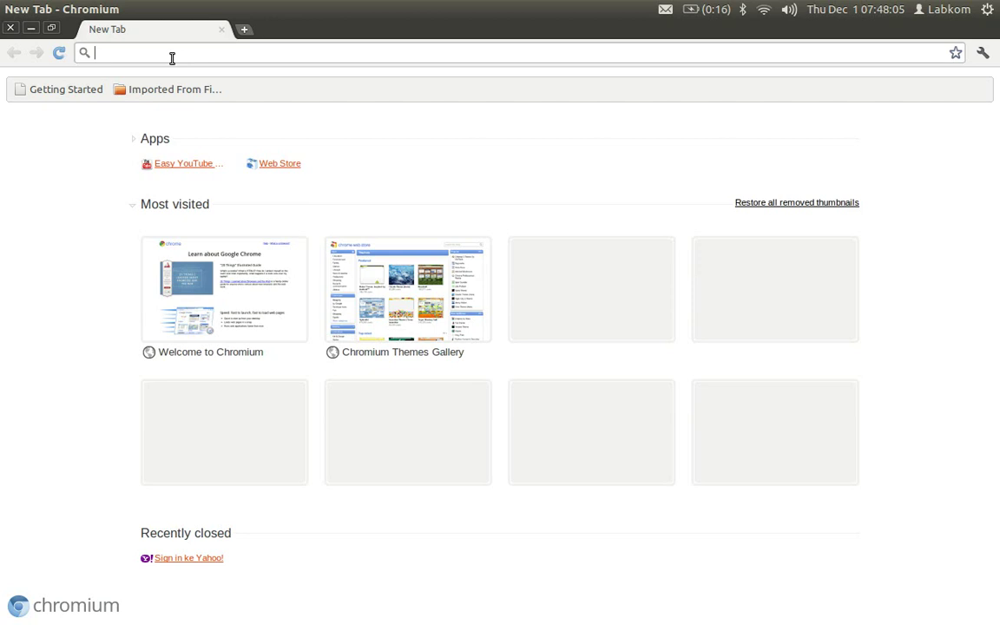
- Load gmail.com from the address bar of the new Chromium tab
{"action": "type", "text": "mail"}
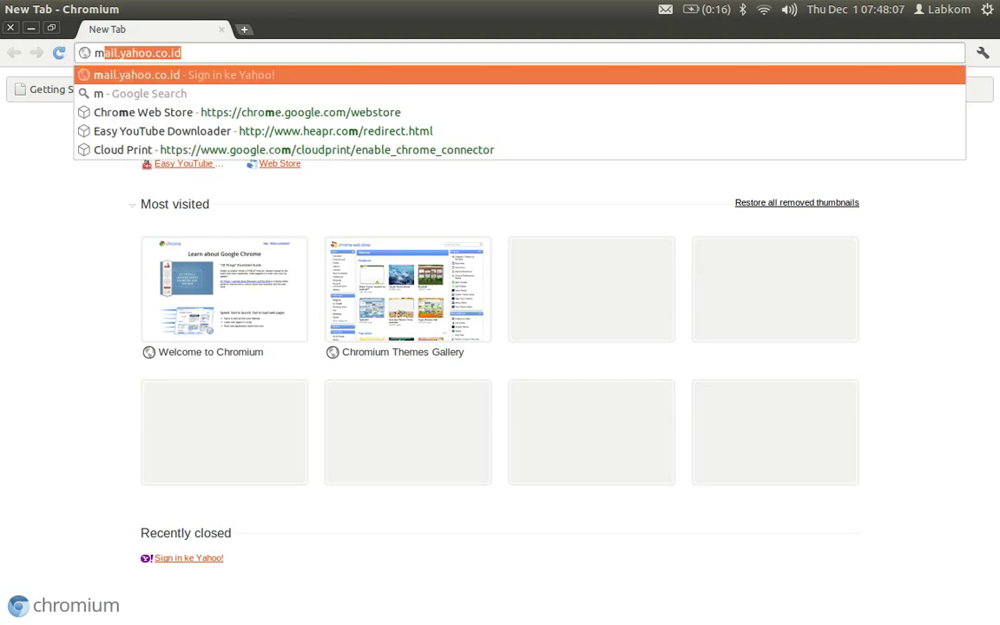
{"action": "type", "text": "."}
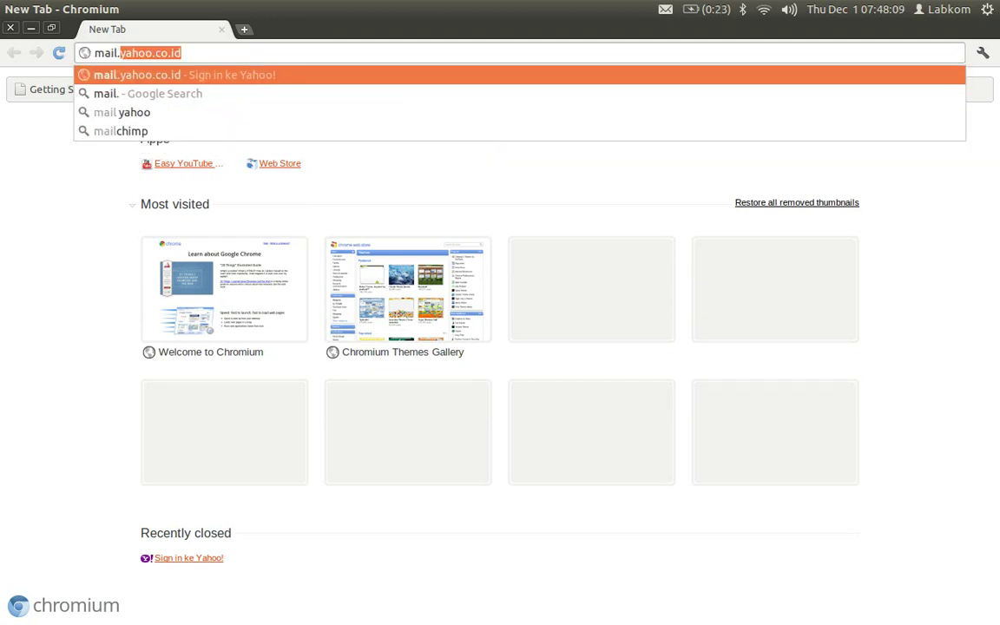
{"action": "type", "text": "goog"}
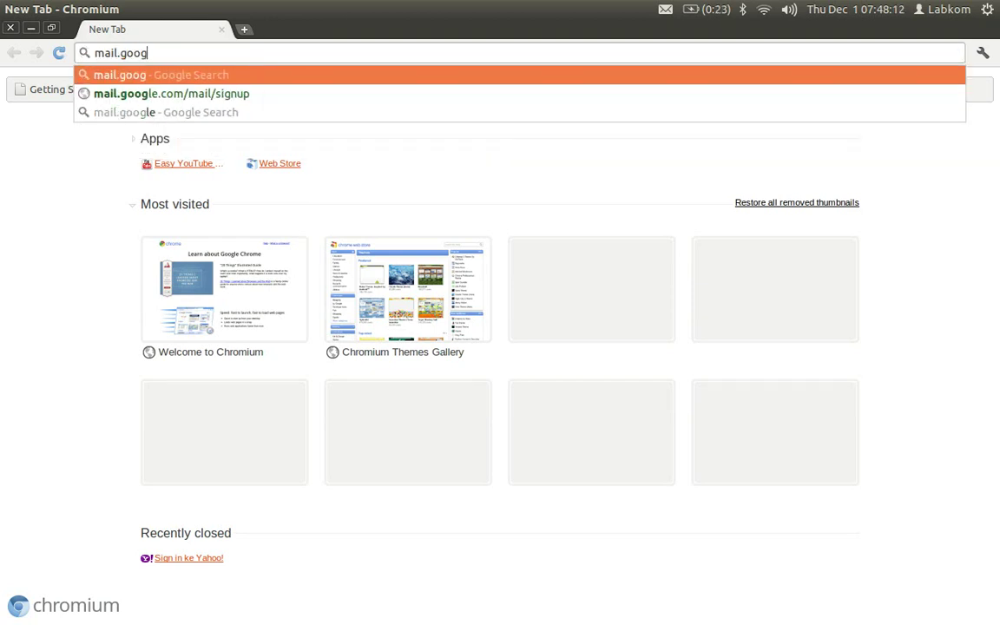
{"action": "type", "text": "le.com"}
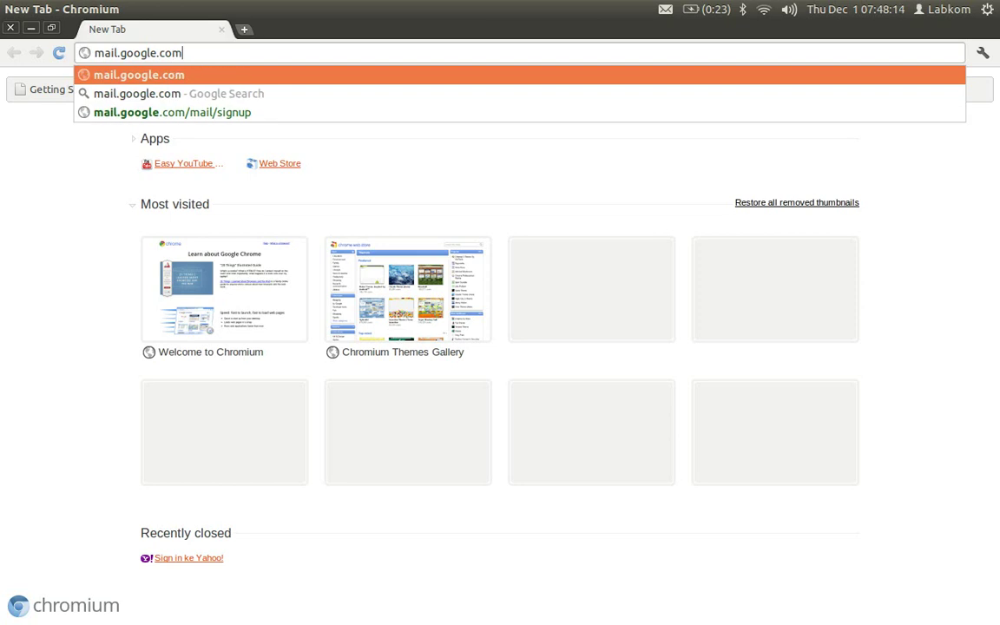
{"action": "key", "text": "BackSpace"}
{"action": "key", "text": "BackSpace"}
{"action": "key", "text": "BackSpace"}
{"action": "key", "text": "BackSpace"}
{"action": "key", "text": "BackSpace"}
{"action": "key", "text": "BackSpace"}
{"action": "key", "text": "BackSpace"}
{"action": "key", "text": "BackSpace"}
{"action": "key", "text": "BackSpace"}
{"action": "key", "text": "BackSpace"}
{"action": "key", "text": "BackSpace"}
{"action": "key", "text": "BackSpace"}
{"action": "key", "text": "BackSpace"}
{"action": "key", "text": "BackSpace"}
{"action": "key", "text": "BackSpace"}
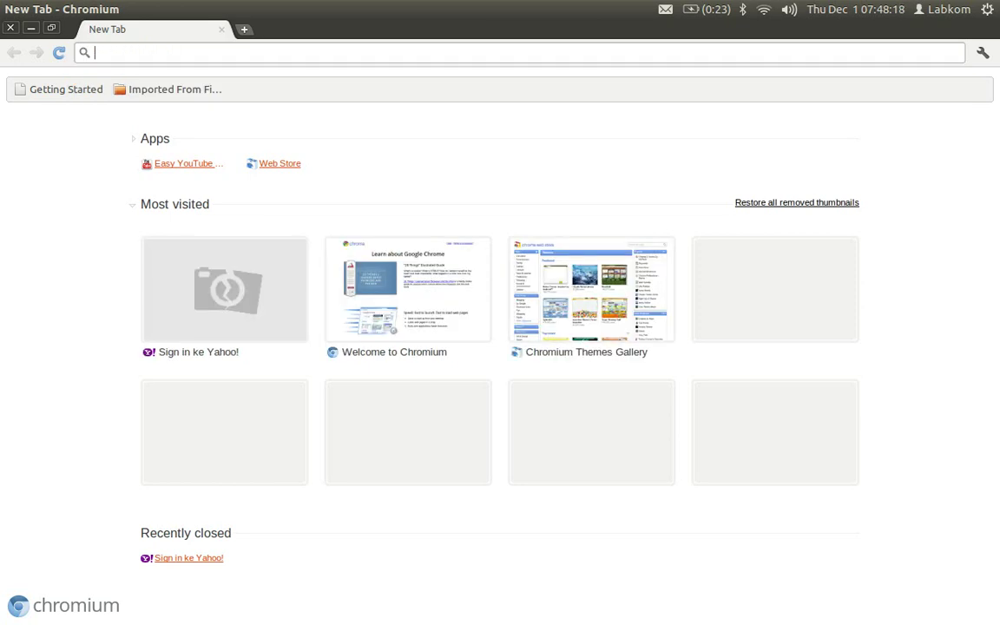
{"action": "type", "text": "gmail.com"}
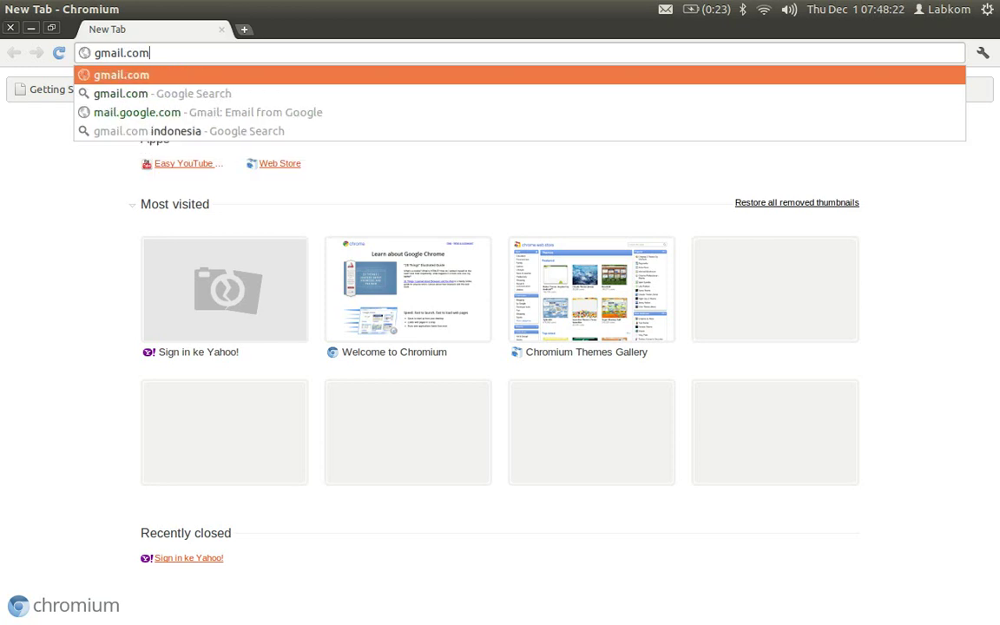
{"action": "key", "text": "Return"}
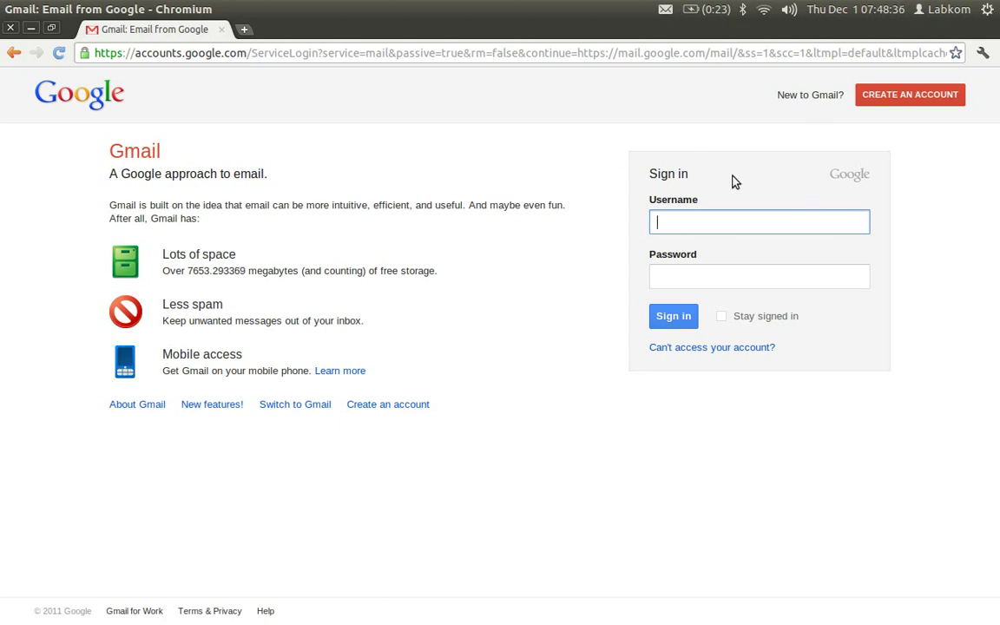
- Choose CREATE AN ACCOUNT on the Gmail sign-in page and look over the signup form
{"action": "left_click", "coordinate": [903, 102]}
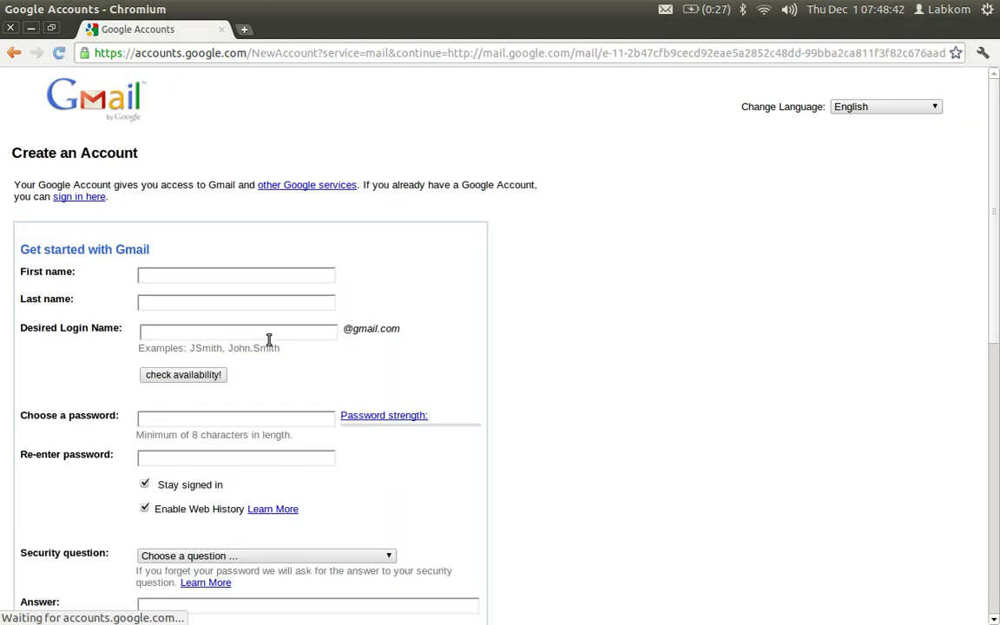
{"action": "scroll", "coordinate": [665, 384], "scroll_direction": "down", "scroll_amount": 3}
{"action": "scroll", "coordinate": [668, 386], "scroll_direction": "down", "scroll_amount": 10}
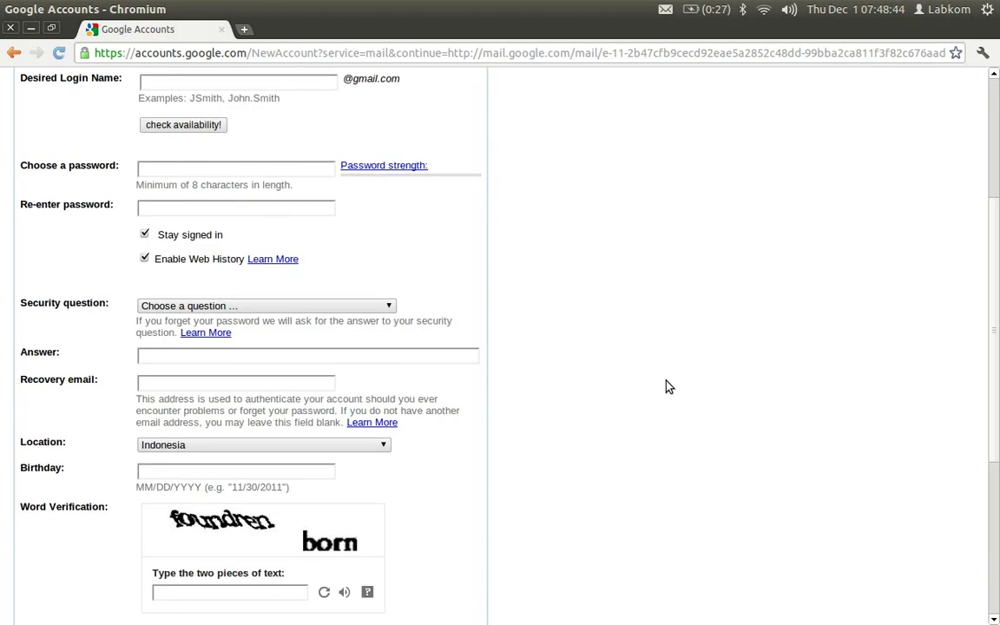
{"action": "scroll", "coordinate": [663, 391], "scroll_direction": "up", "scroll_amount": 13}
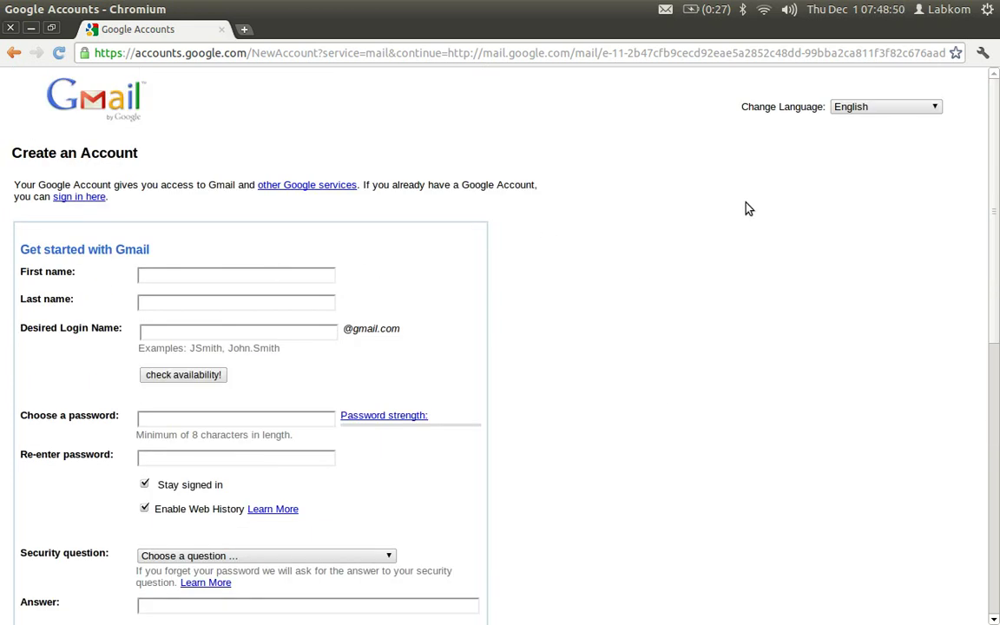
- Change the form language to Indonesian (Indonesia) from the language dropdown
{"action": "left_click", "coordinate": [855, 109]}
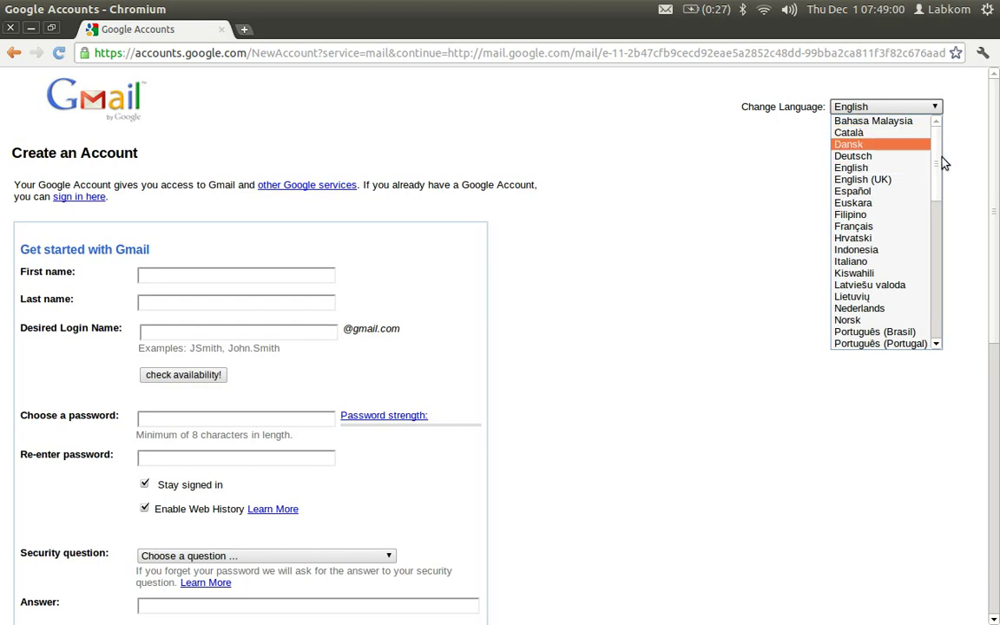
{"action": "scroll", "coordinate": [882, 252], "scroll_direction": "down", "scroll_amount": 4}
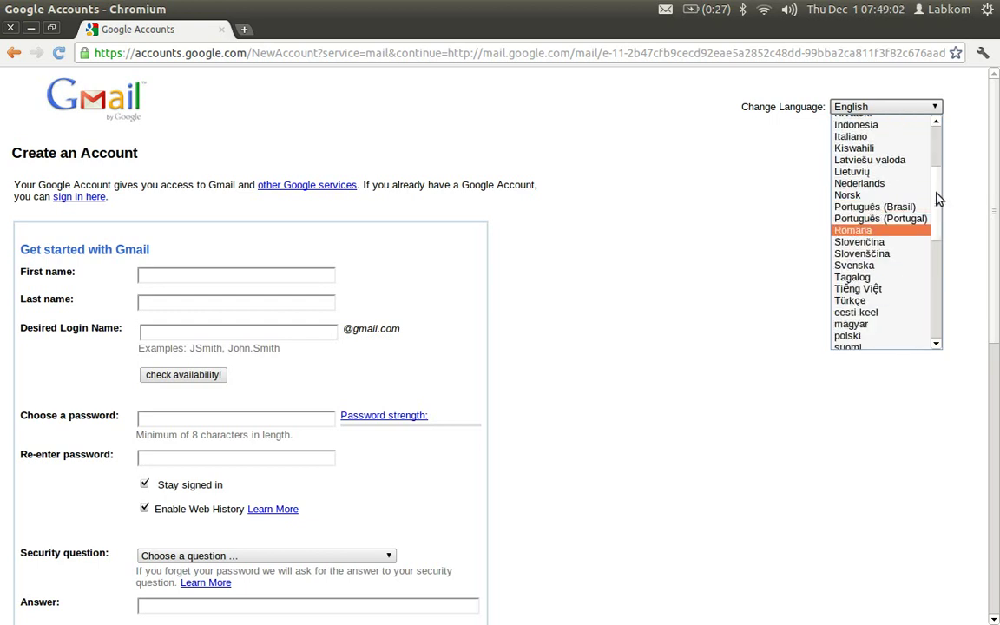
{"action": "scroll", "coordinate": [935, 174], "scroll_direction": "up", "scroll_amount": 2}
{"action": "mouse_move", "coordinate": [934, 174]}
{"action": "left_mouse_down"}
{"action": "mouse_move", "coordinate": [937, 153]}
{"action": "mouse_move", "coordinate": [942, 178]}
{"action": "left_mouse_up"}
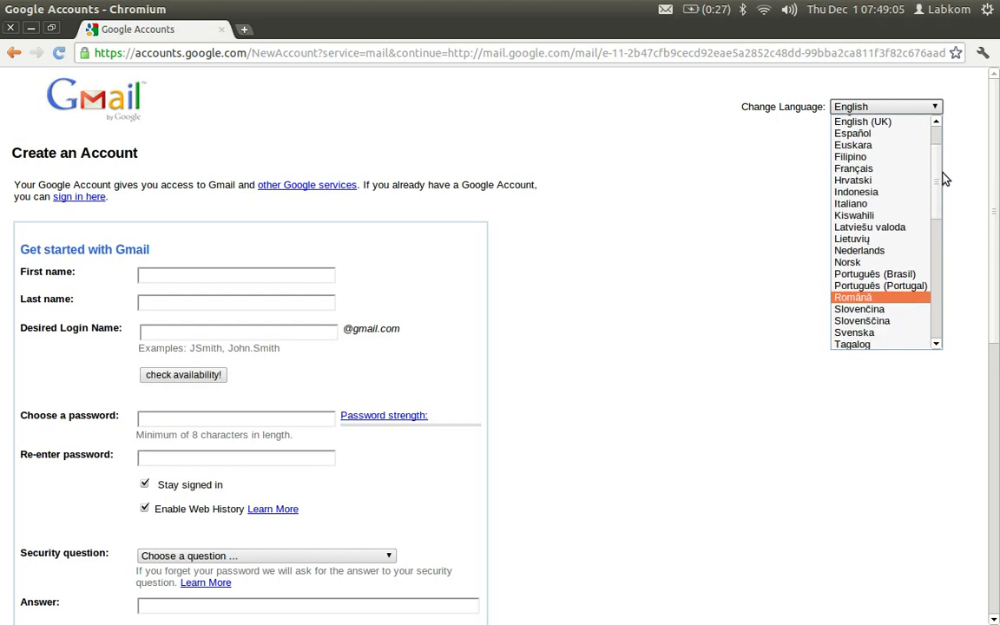
{"action": "left_click", "coordinate": [886, 191]}
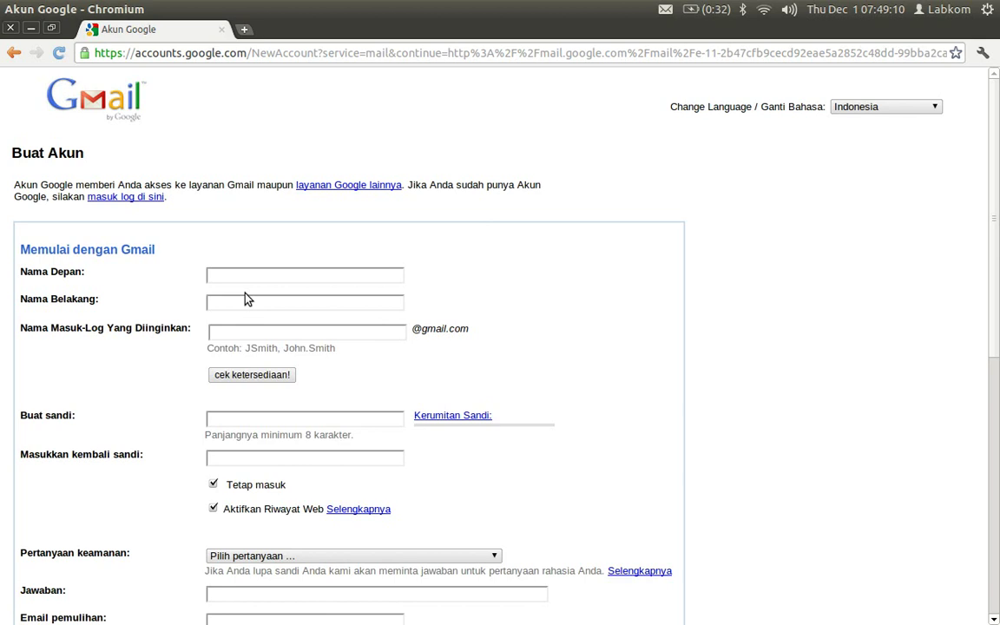
{"action": "scroll", "coordinate": [385, 242], "scroll_direction": "down", "scroll_amount": 3}
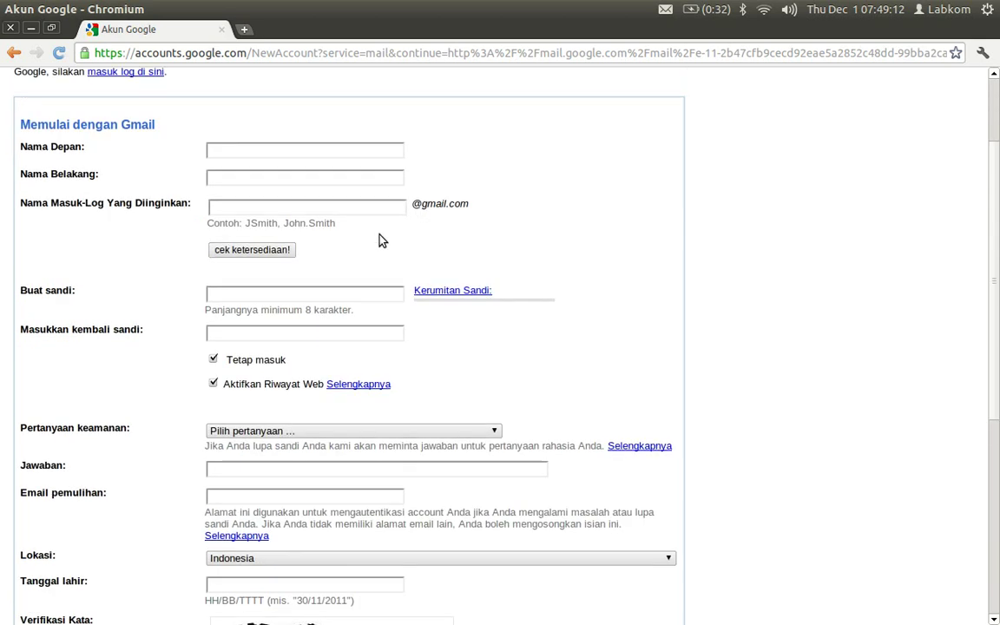
{"action": "scroll", "coordinate": [348, 261], "scroll_direction": "up", "scroll_amount": 3}
{"action": "left_click", "coordinate": [252, 280]}
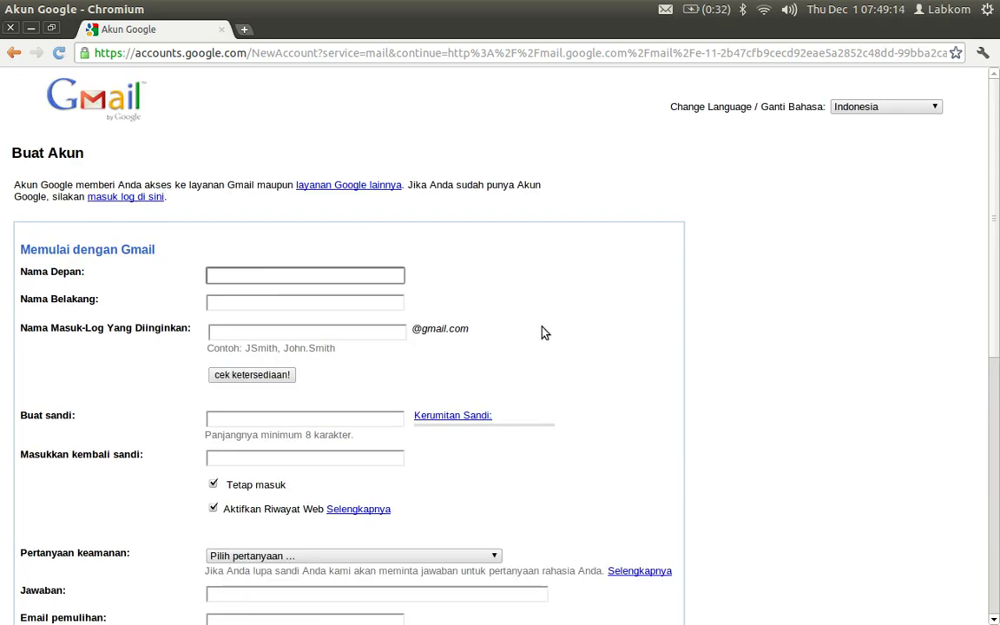
- Enter the account holder's first name in Nama Depan and last name in Nama Belakang
{"action": "scroll", "coordinate": [513, 311], "scroll_direction": "down", "scroll_amount": 1}
{"action": "scroll", "coordinate": [494, 297], "scroll_direction": "up", "scroll_amount": 1}
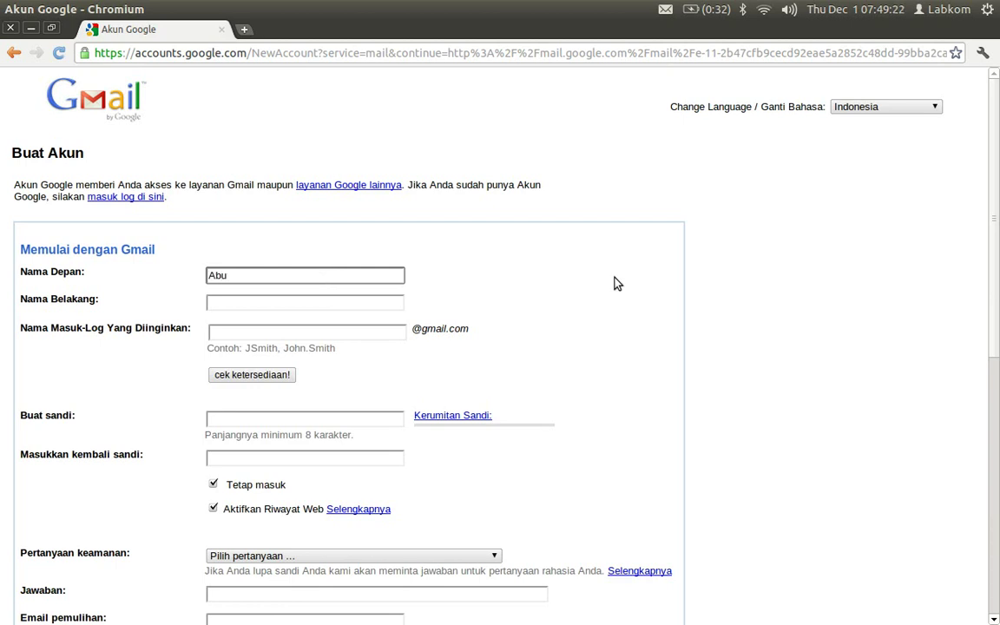
{"action": "key", "text": "Tab"}
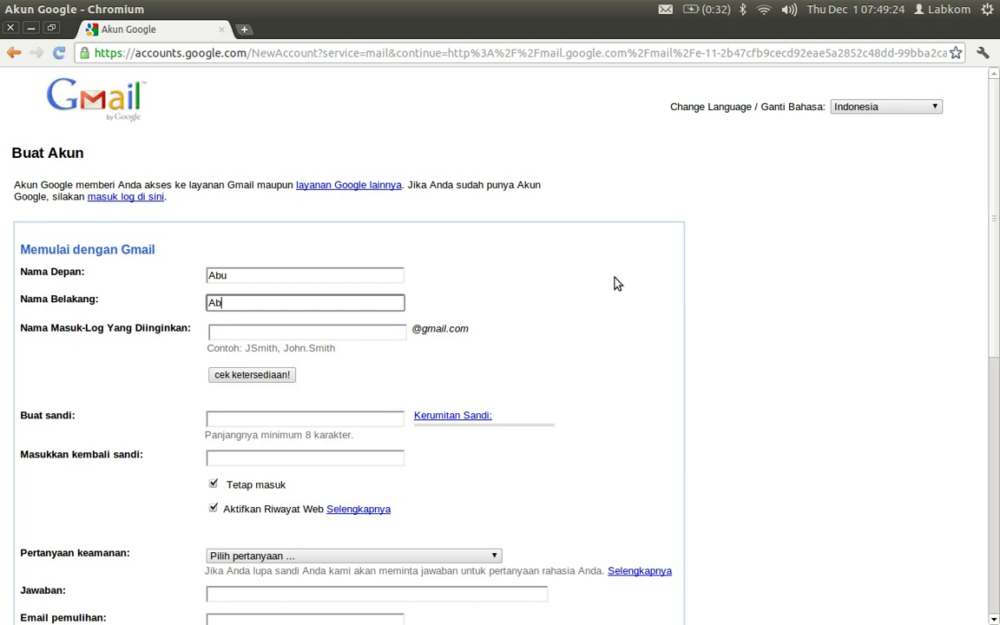
{"action": "scroll", "coordinate": [276, 320], "scroll_direction": "down", "scroll_amount": 1}
{"action": "left_click", "coordinate": [263, 290]}
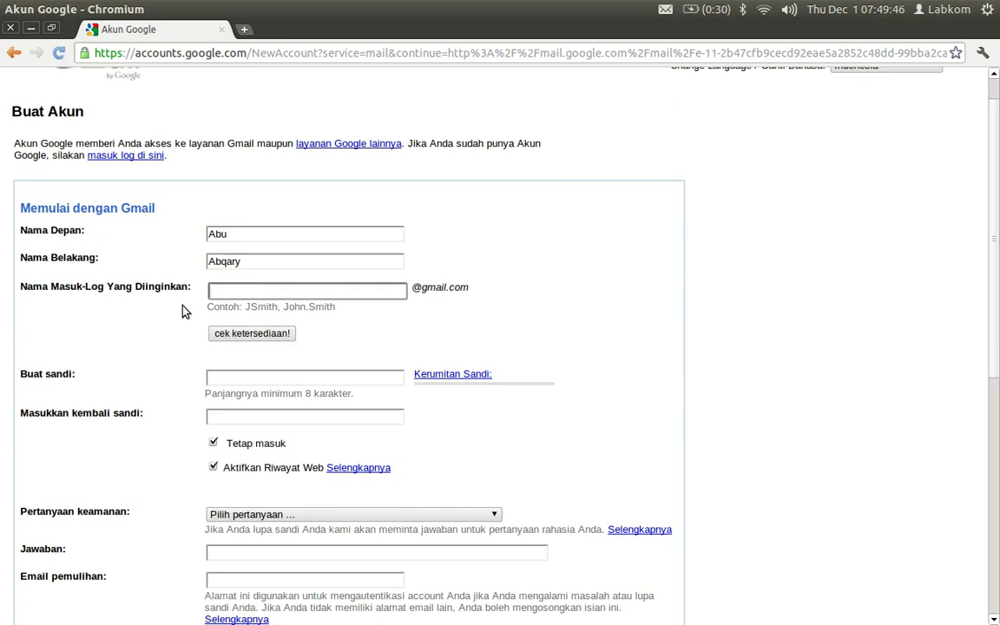
{"action": "scroll", "coordinate": [184, 310], "scroll_direction": "down", "scroll_amount": 1}
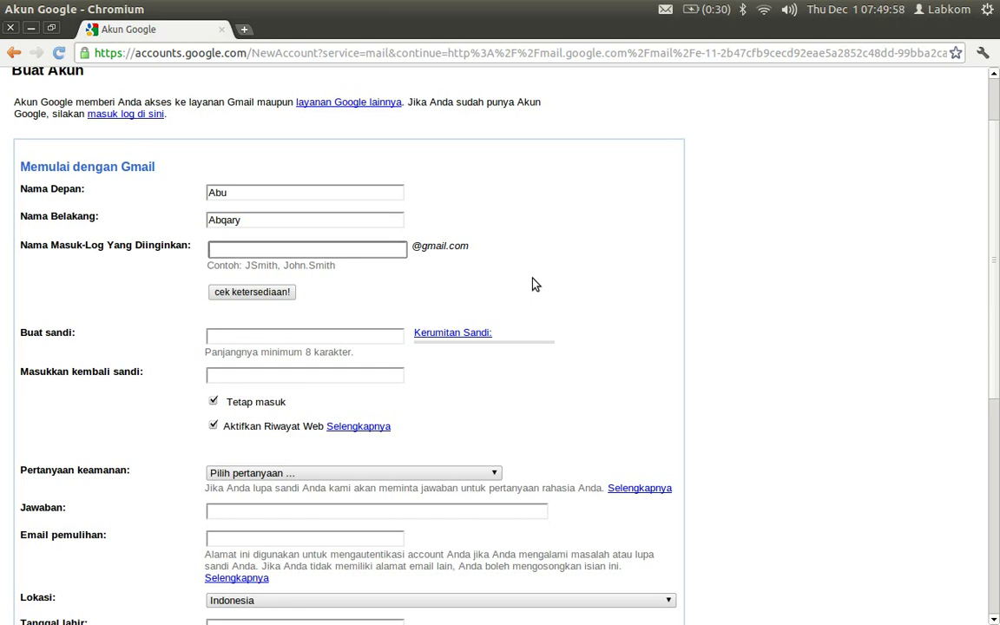
- Enter the desired login name, trying variants, until cek ketersediaan! reports it tersedia
{"action": "double_click", "coordinate": [217, 250]}
{"action": "left_click", "coordinate": [259, 250]}
{"action": "left_click", "coordinate": [265, 295]}
{"action": "type", "text": ".apmera"}
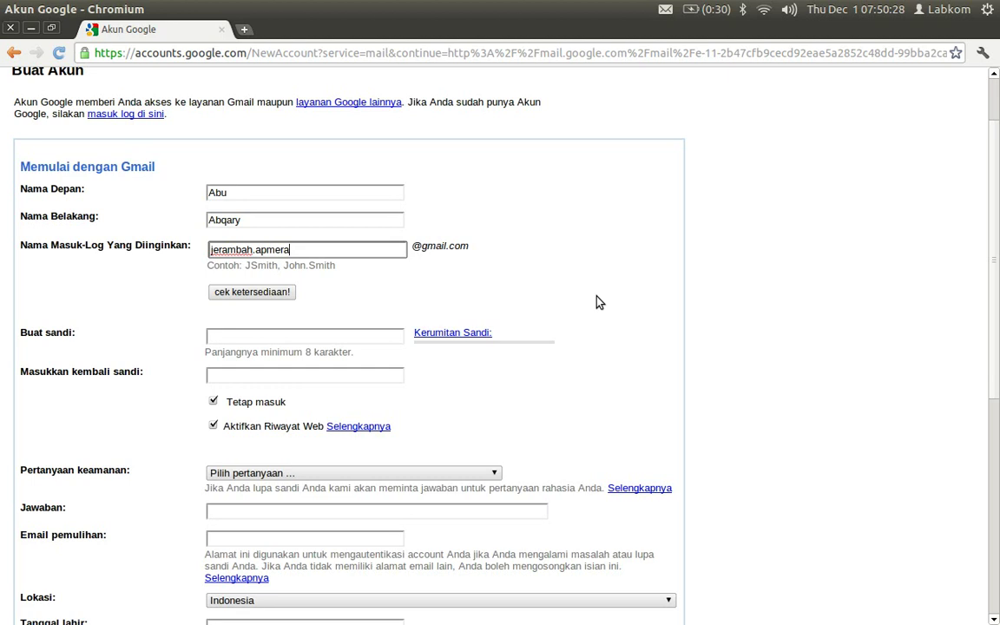
{"action": "key", "text": "BackSpace"}
{"action": "key", "text": "BackSpace"}
{"action": "key", "text": "BackSpace"}
{"action": "key", "text": "BackSpace"}
{"action": "key", "text": "BackSpace"}
{"action": "key", "text": "BackSpace"}
{"action": "key", "text": "BackSpace"}
{"action": "type", "text": "2011"}
{"action": "key", "text": "BackSpace"}
{"action": "key", "text": "BackSpace"}
{"action": "key", "text": "BackSpace"}
{"action": "key", "text": "BackSpace"}
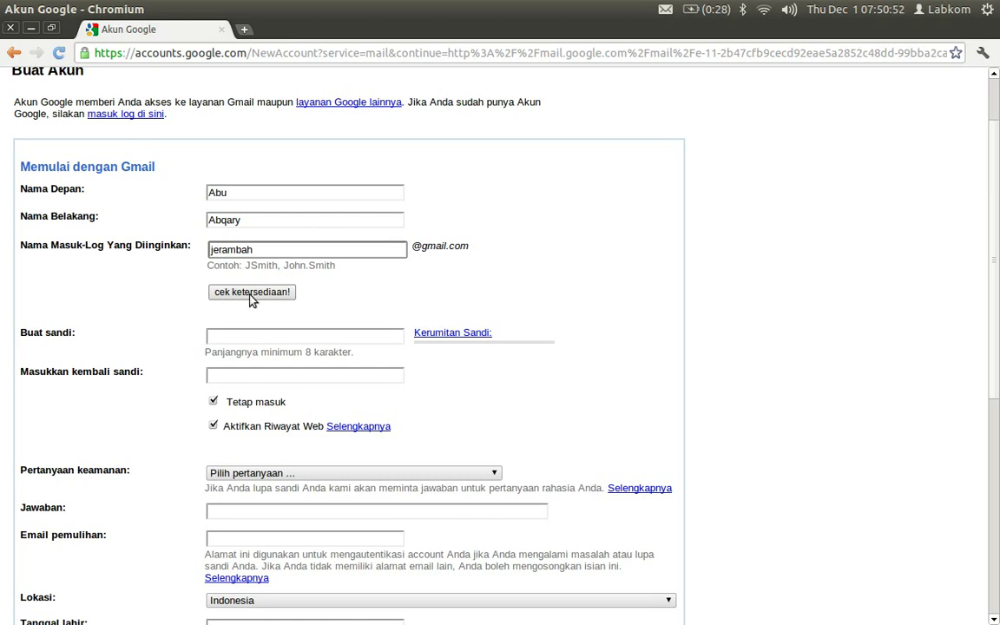
{"action": "left_click", "coordinate": [250, 293]}
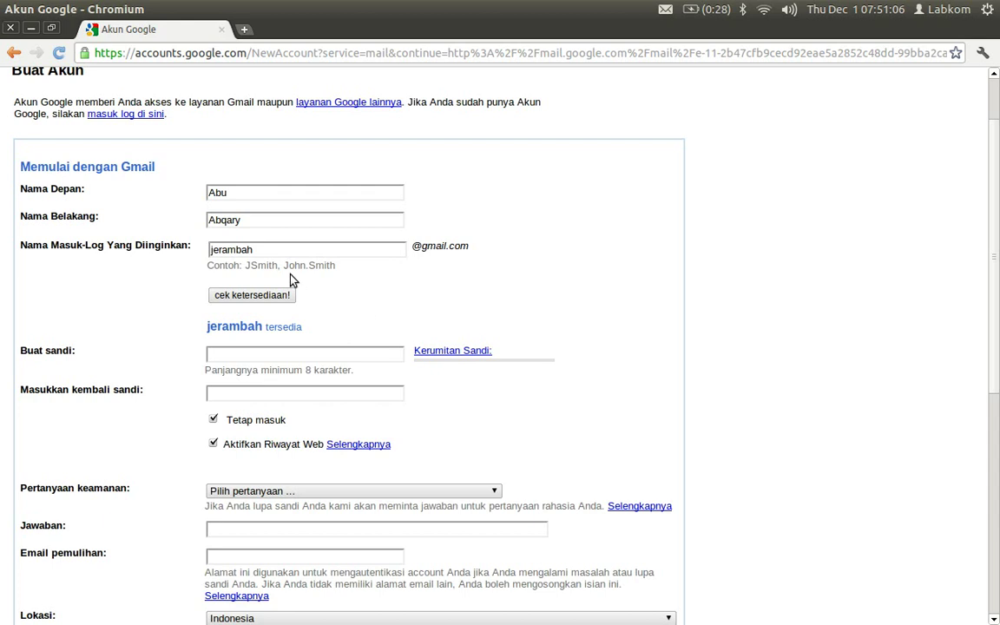
- Type the account password in Buat sandi, rated Rumit, and repeat it in Masukkan kembali sandi
{"action": "left_click", "coordinate": [278, 254]}
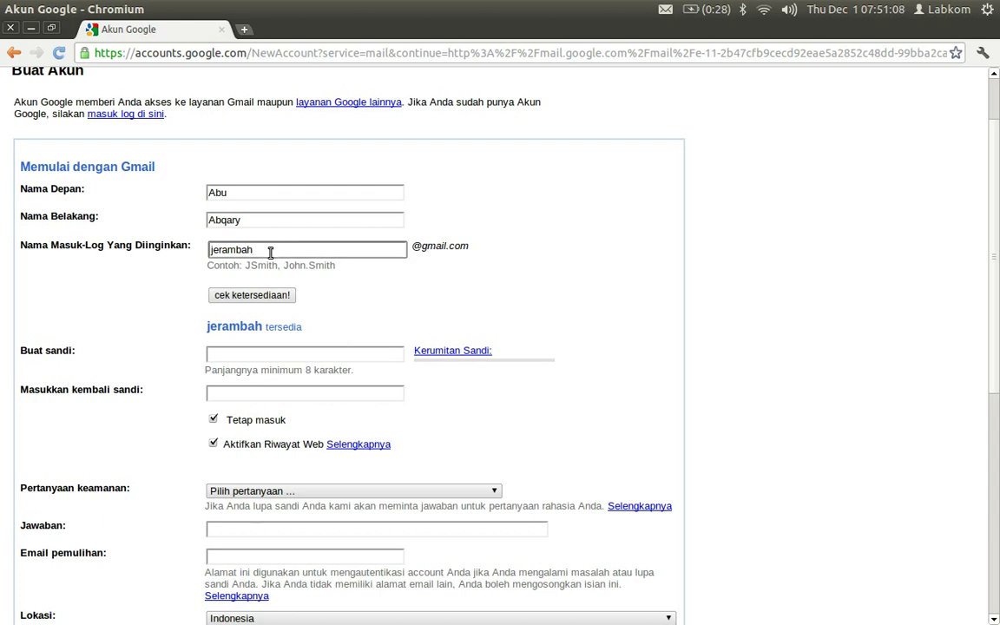
{"action": "left_click", "coordinate": [312, 353]}
{"action": "scroll", "coordinate": [438, 386], "scroll_direction": "down", "scroll_amount": 3}
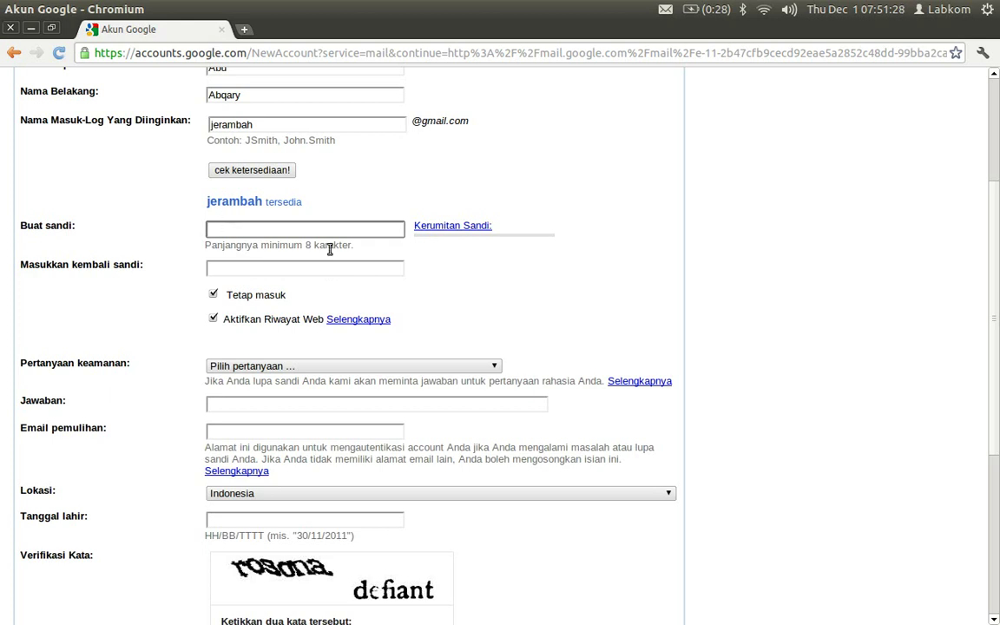
{"action": "type", "text": "••••••"}
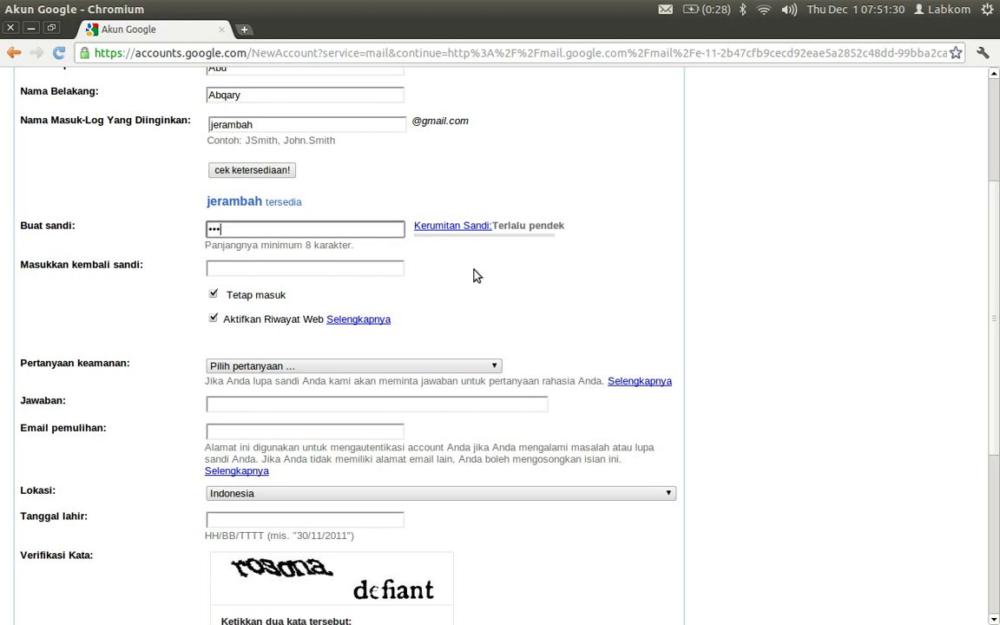
{"action": "type", "text": "••••••••"}
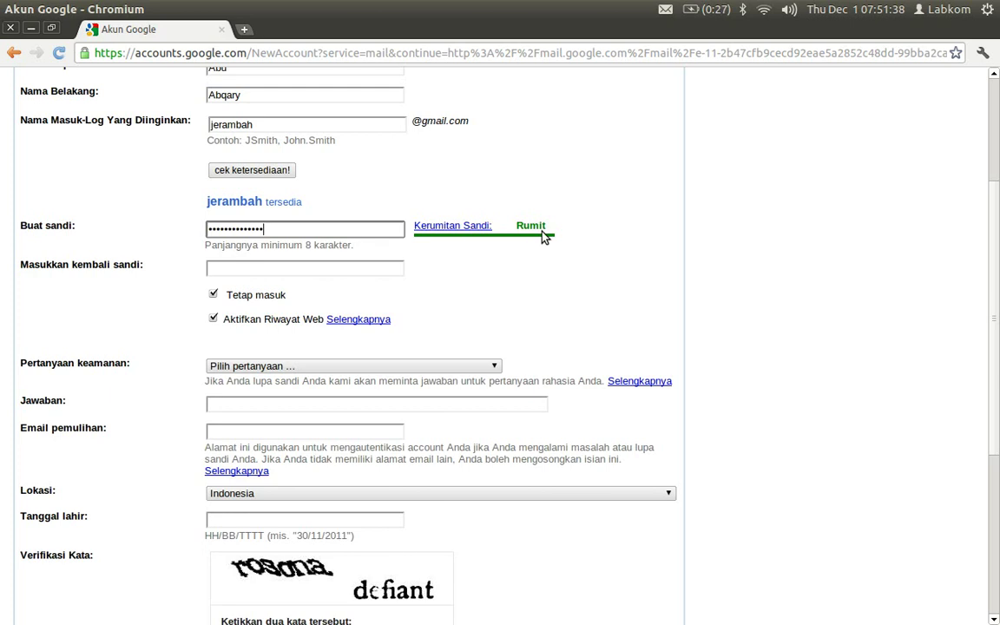
{"action": "left_click", "coordinate": [317, 269]}
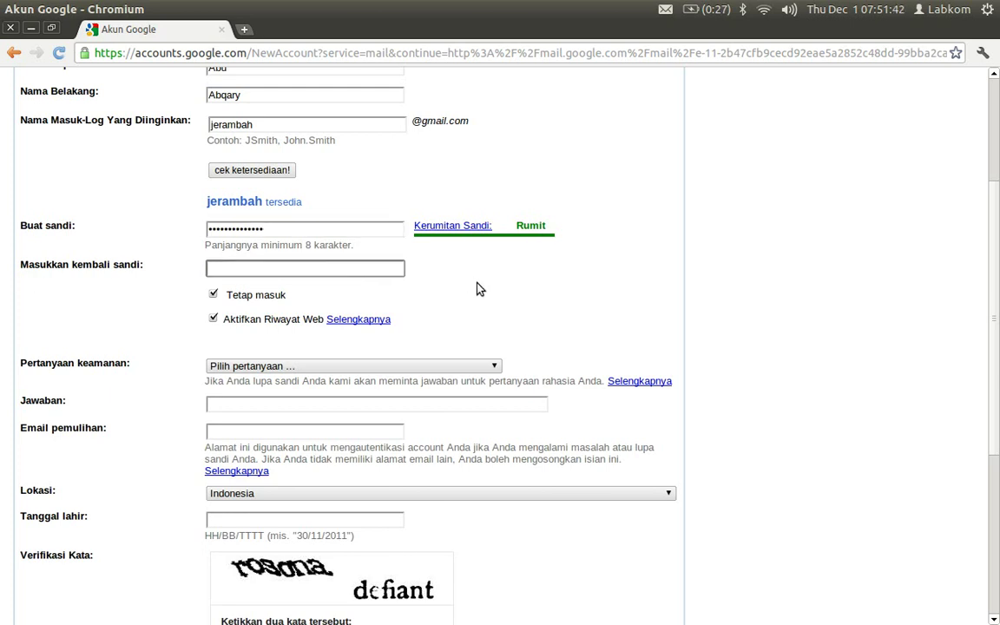
{"action": "type", "text": "••••••••••••••"}
{"action": "scroll", "coordinate": [466, 289], "scroll_direction": "down", "scroll_amount": 2}
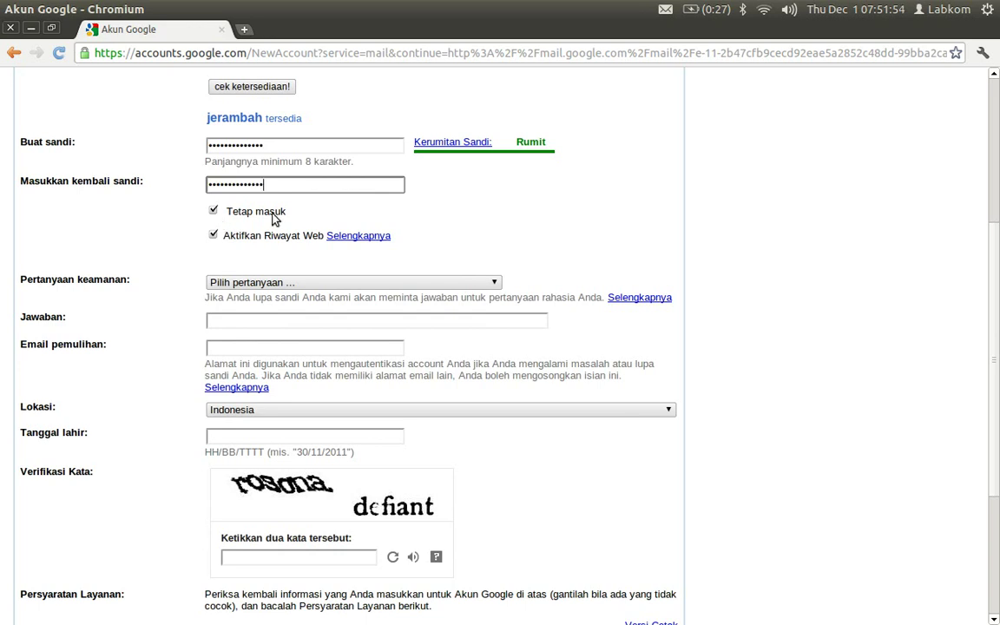
{"action": "left_click", "coordinate": [214, 212]}
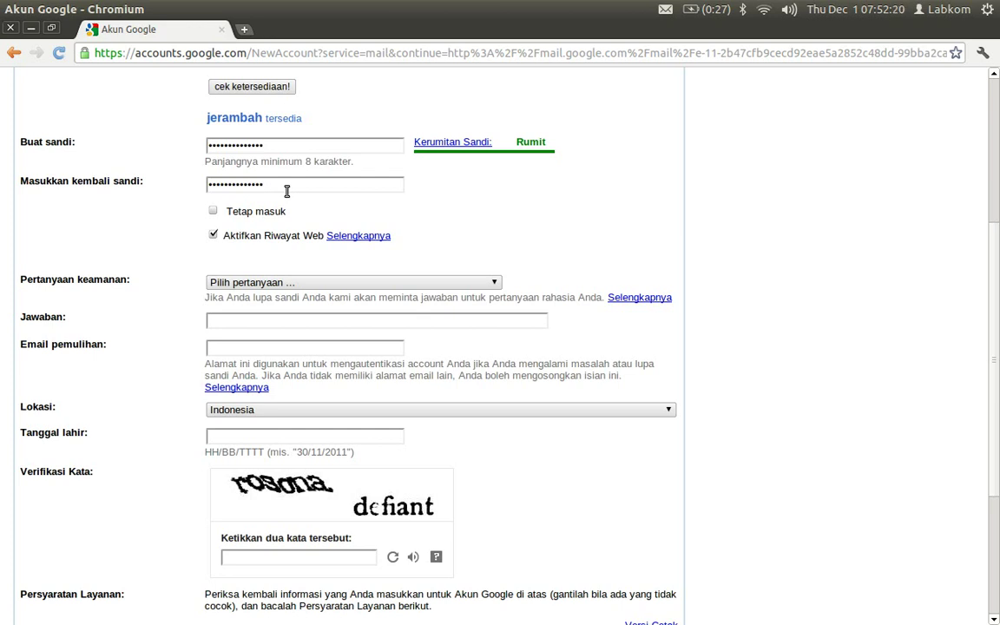
{"action": "left_click", "coordinate": [214, 213]}
{"action": "left_click", "coordinate": [212, 214]}
{"action": "left_click", "coordinate": [215, 213]}
{"action": "scroll", "coordinate": [289, 241], "scroll_direction": "down", "scroll_amount": 1}
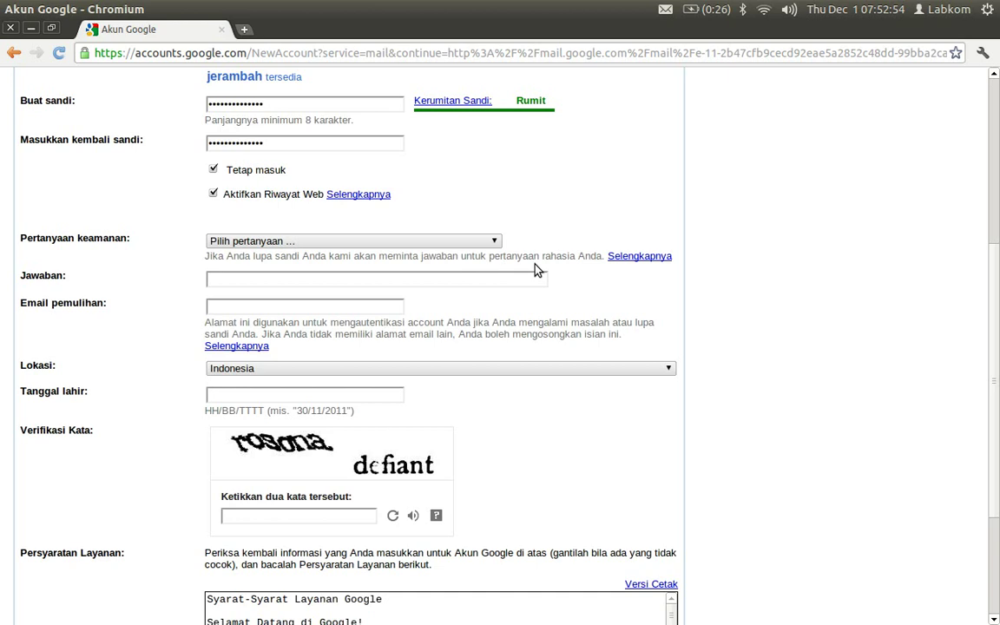
- Choose Buat pertanyaan saya sendiri and write the question 'Apa nama hewan peliharaan saya?'
{"action": "left_click", "coordinate": [292, 243]}
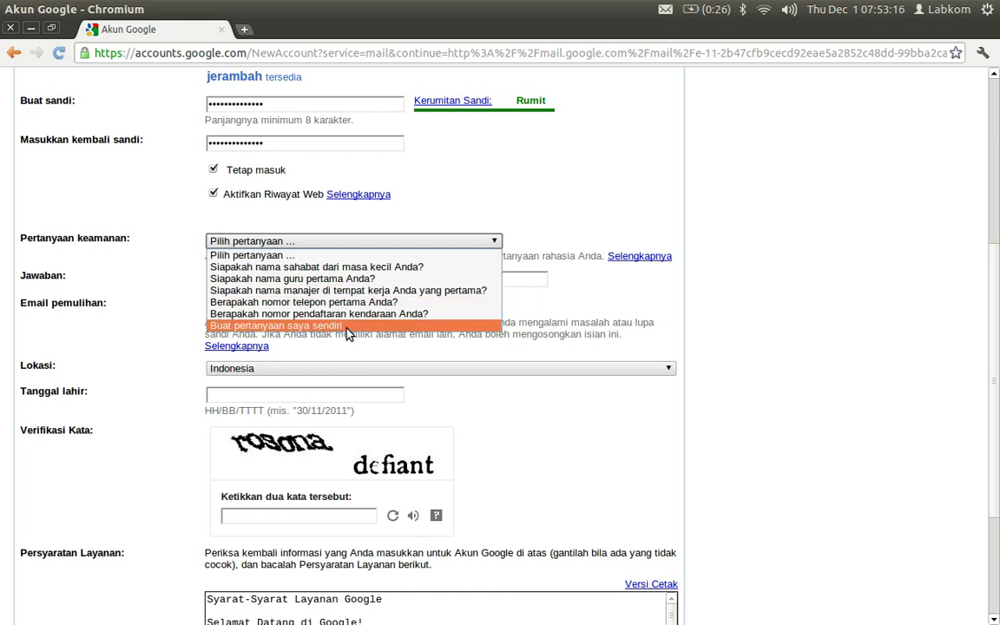
{"action": "left_click", "coordinate": [290, 326]}
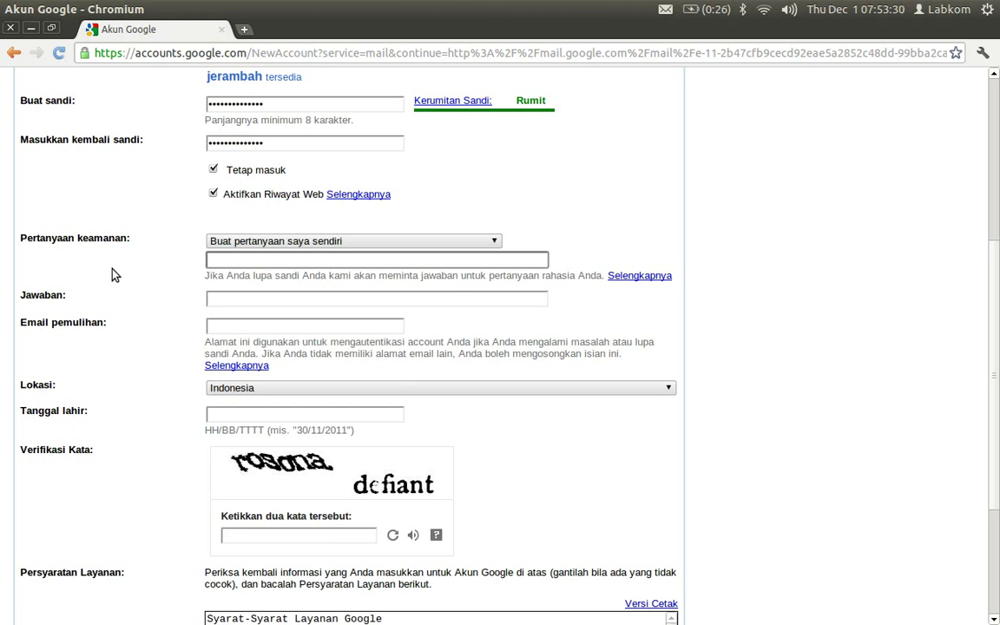
{"action": "type", "text": "Apa nama hewan p"}
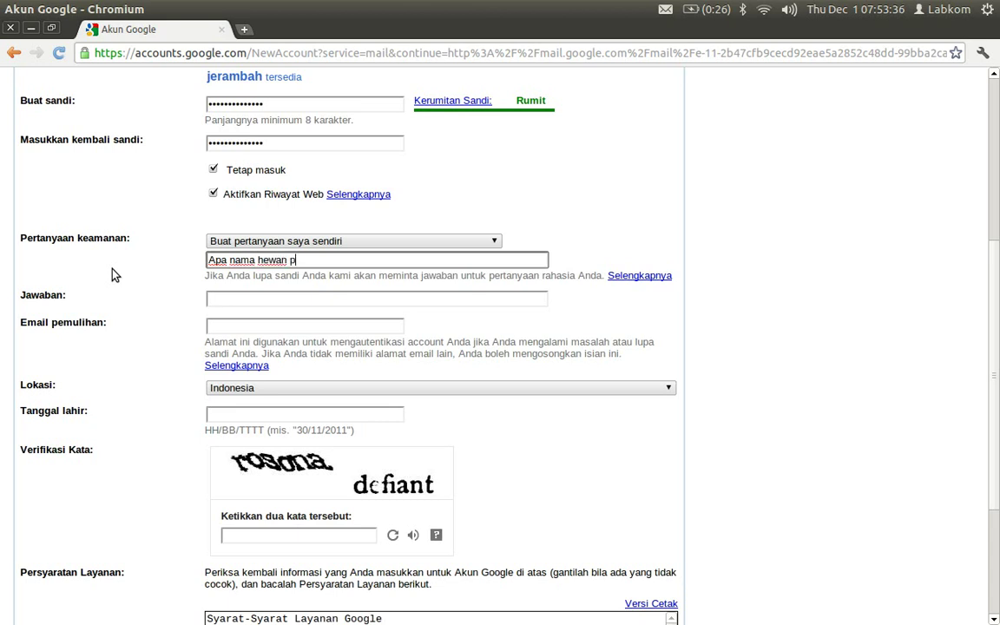
{"action": "type", "text": "eliharaan saya?"}
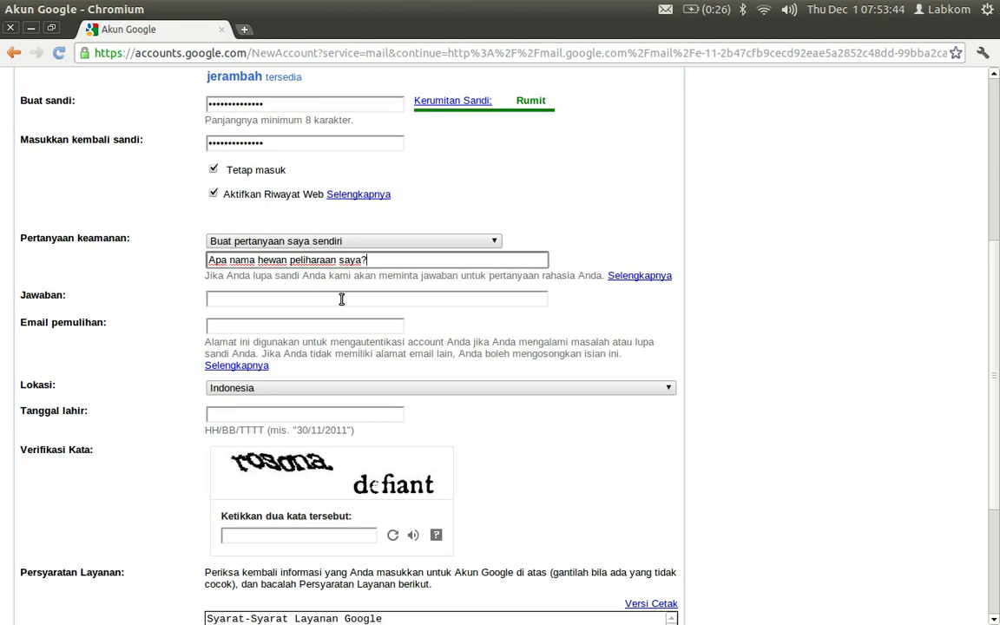
{"action": "left_click", "coordinate": [216, 299]}
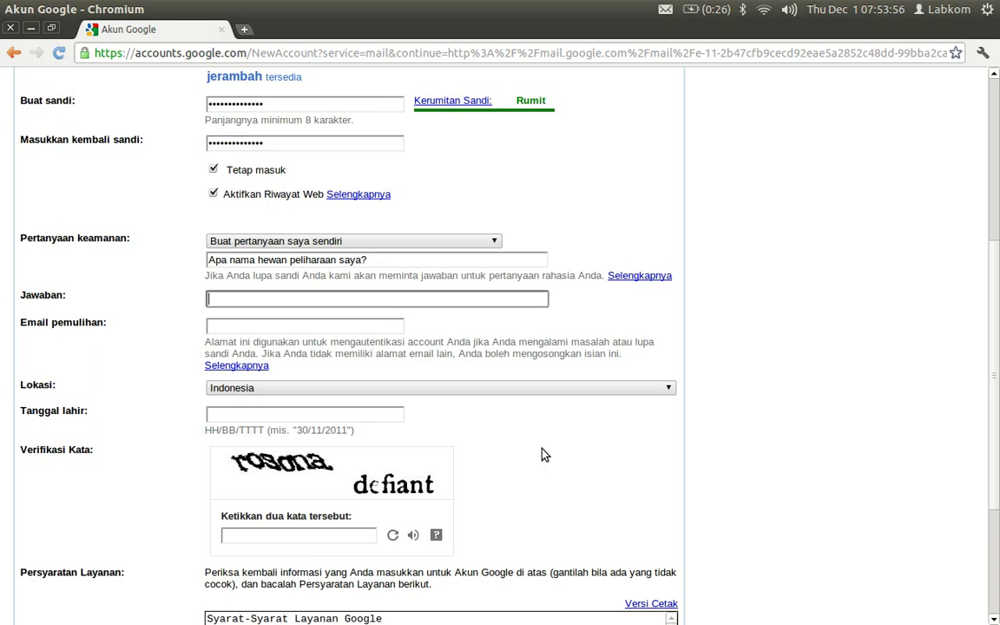
- Type the security answer in Jawaban and the recovery e-mail address in Email pemulihan
{"action": "left_click", "coordinate": [276, 325]}
{"action": "scroll", "coordinate": [521, 386], "scroll_direction": "down", "scroll_amount": 3}
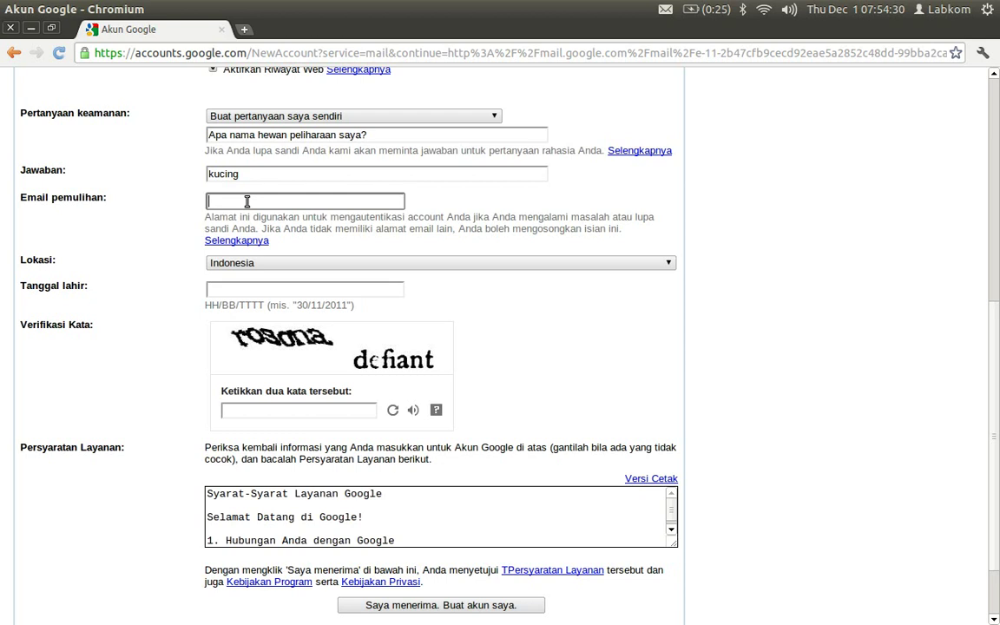
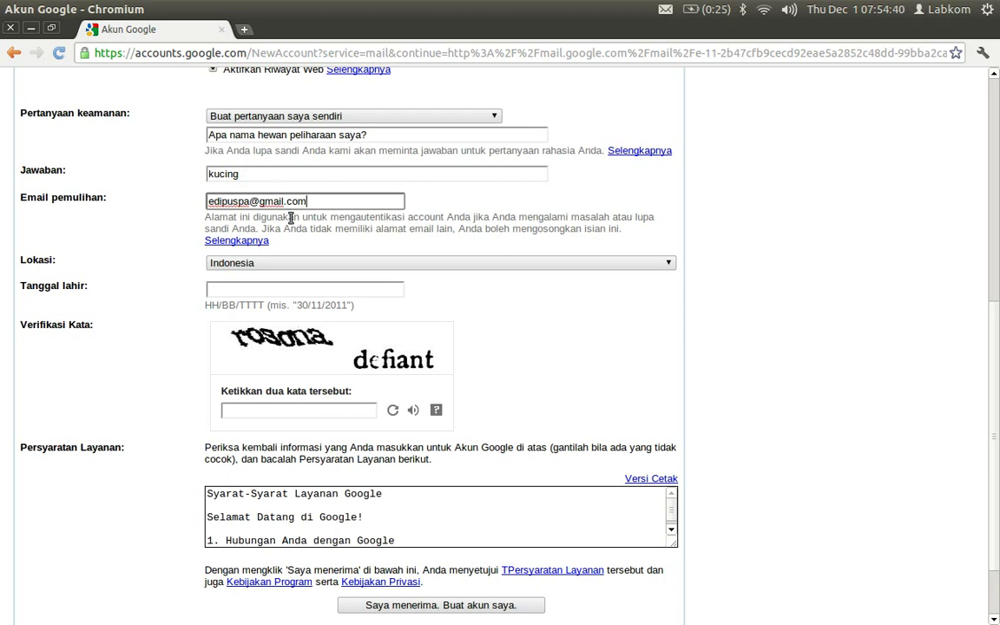
{"action": "scroll", "coordinate": [103, 308], "scroll_direction": "down", "scroll_amount": 1}
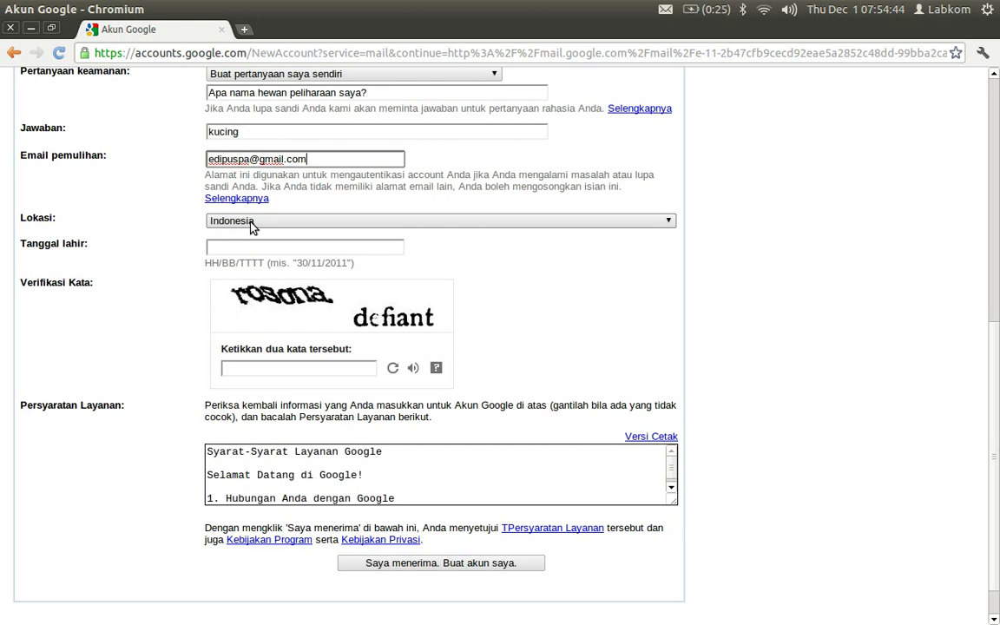
- Enter the date of birth in Tanggal lahir in DD/MM/YYYY format
{"action": "left_click", "coordinate": [306, 246]}
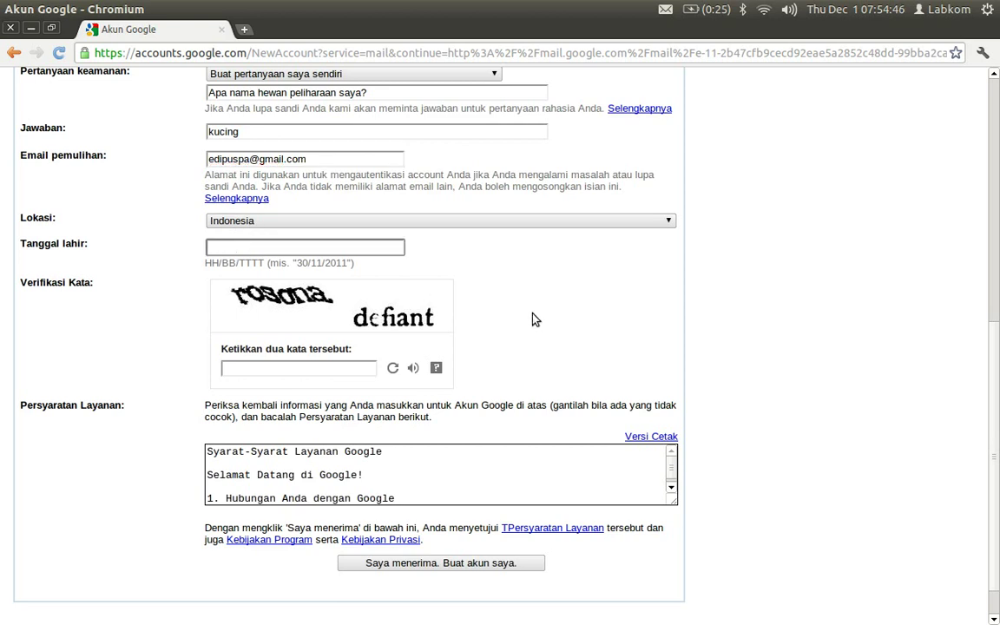
{"action": "scroll", "coordinate": [536, 319], "scroll_direction": "down", "scroll_amount": 1}
{"action": "scroll", "coordinate": [536, 319], "scroll_direction": "up", "scroll_amount": 1}
{"action": "type", "text": "09/"}
{"action": "type", "text": "02/1973"}
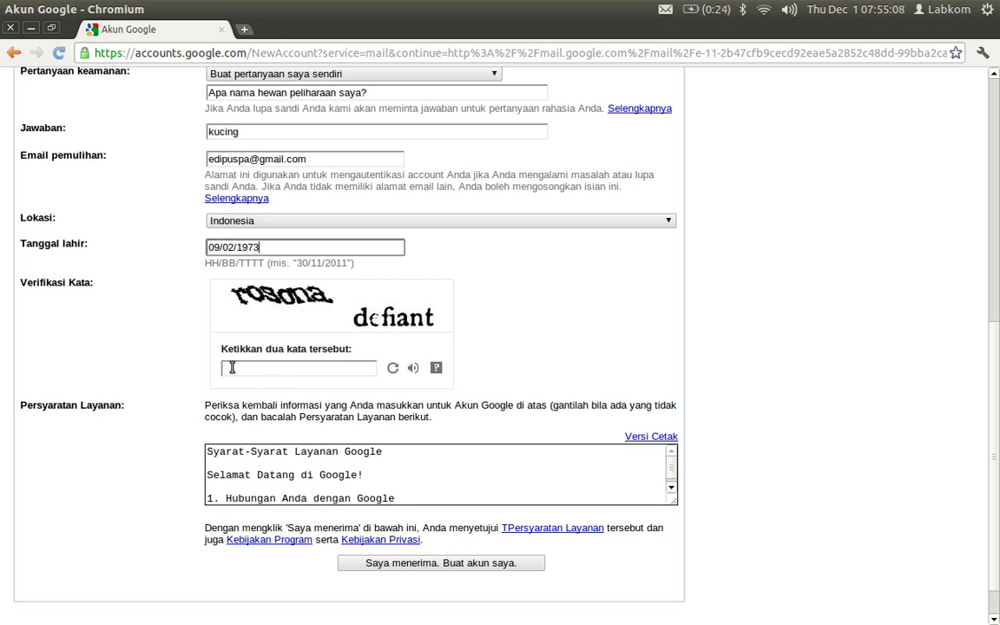
{"action": "left_click", "coordinate": [232, 367]}
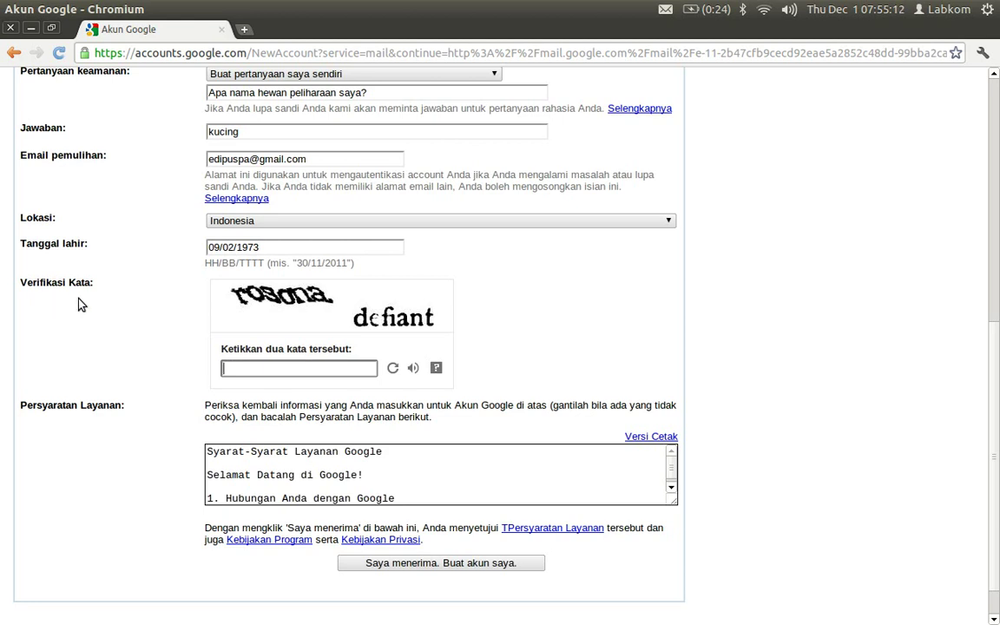
- Type the two captcha verification words and accept the terms to create the account
{"action": "scroll", "coordinate": [236, 342], "scroll_direction": "down", "scroll_amount": 1}
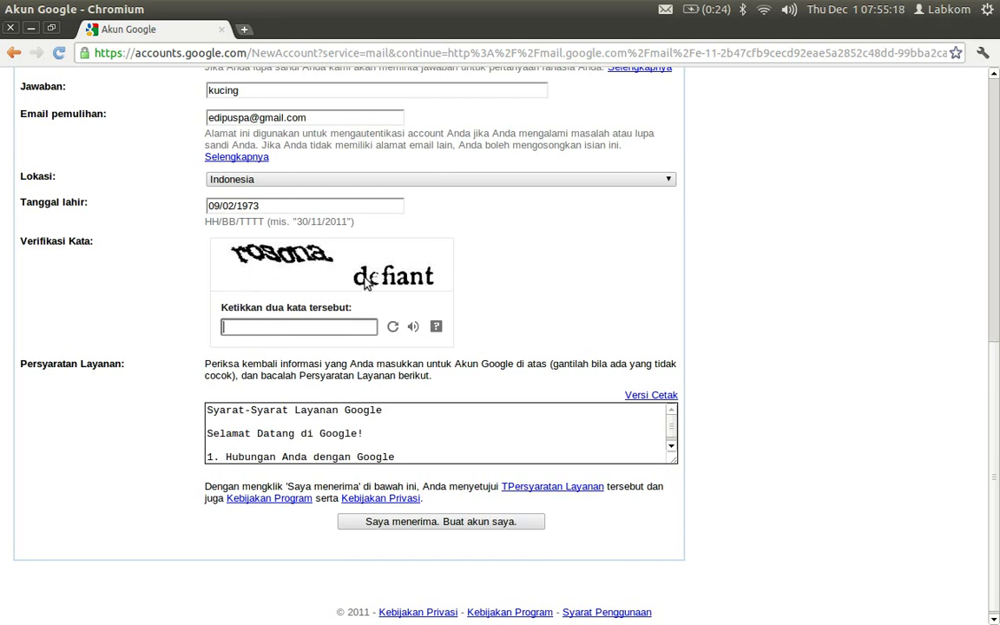
{"action": "type", "text": "rosona defiant"}
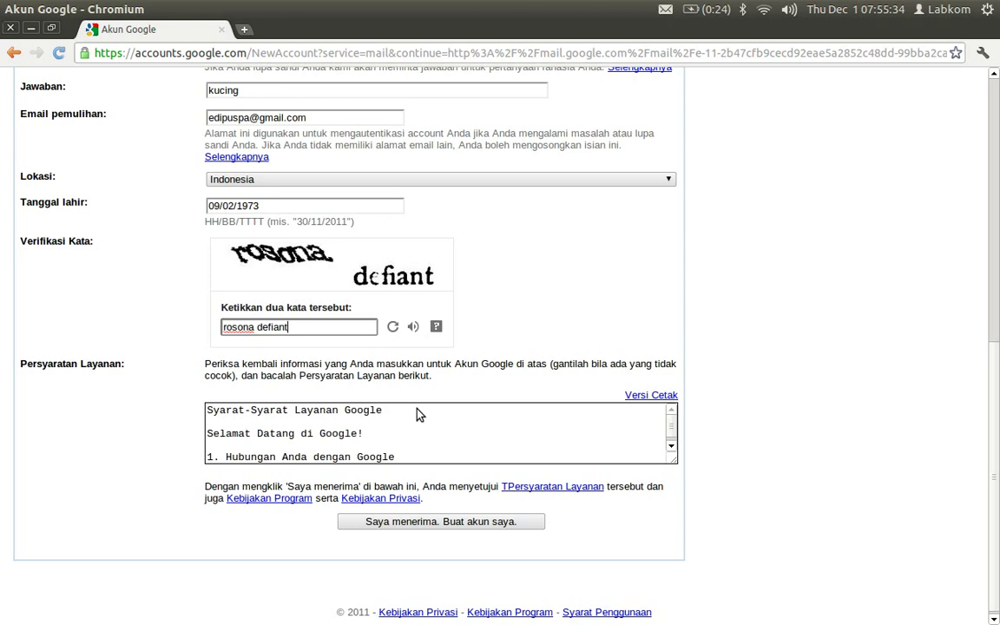
{"action": "scroll", "coordinate": [297, 431], "scroll_direction": "down", "scroll_amount": 5}
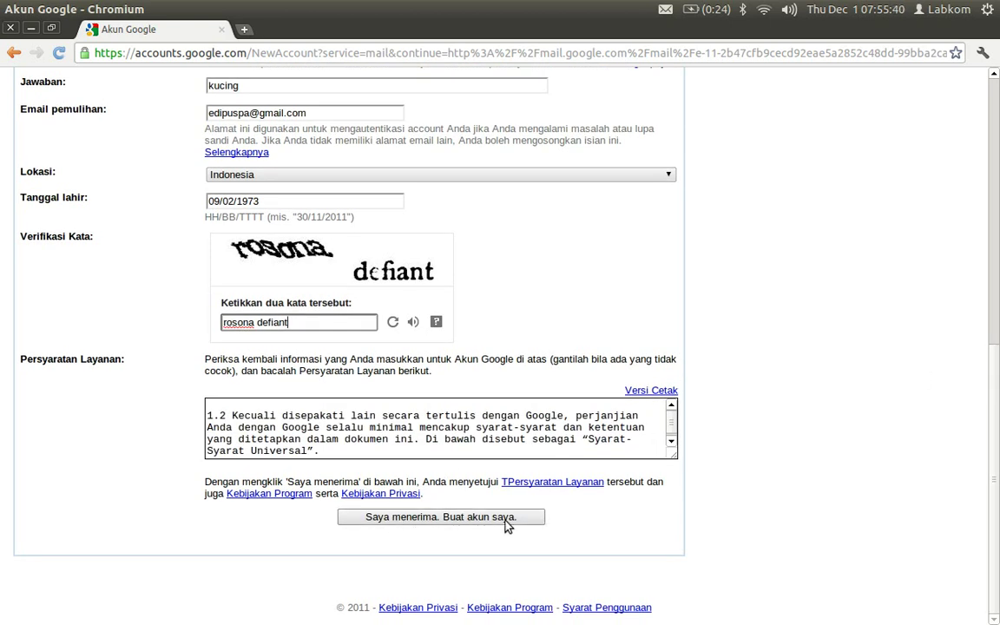
{"action": "left_click_drag", "start_coordinate": [999, 524], "coordinate": [500, 623]}
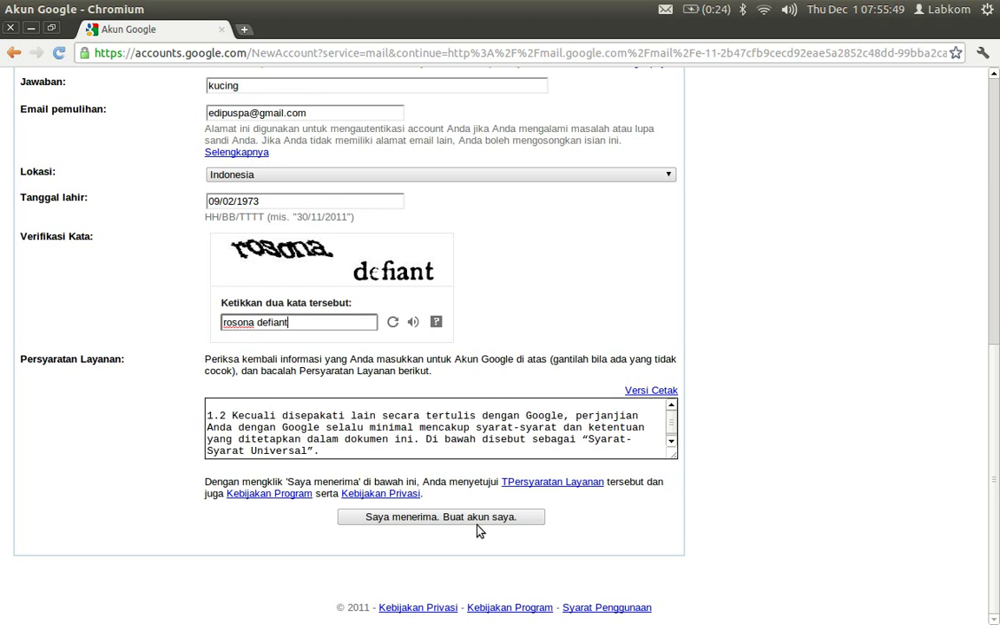
{"action": "left_click", "coordinate": [453, 518]}
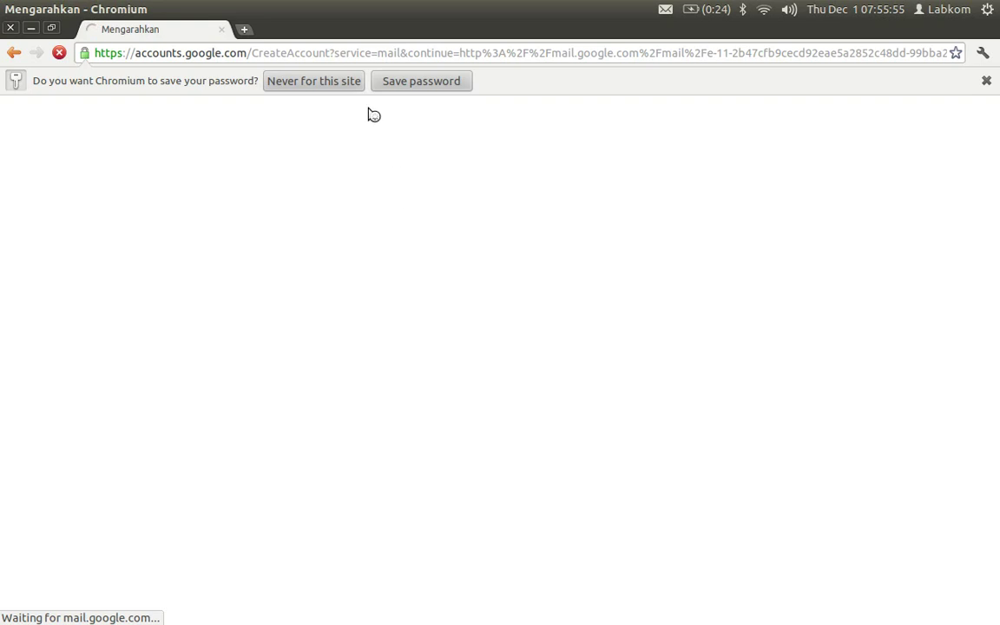
- Choose 'Never for this site' on the save-password bar, reaching the Gmail welcome page
{"action": "left_click", "coordinate": [339, 85]}
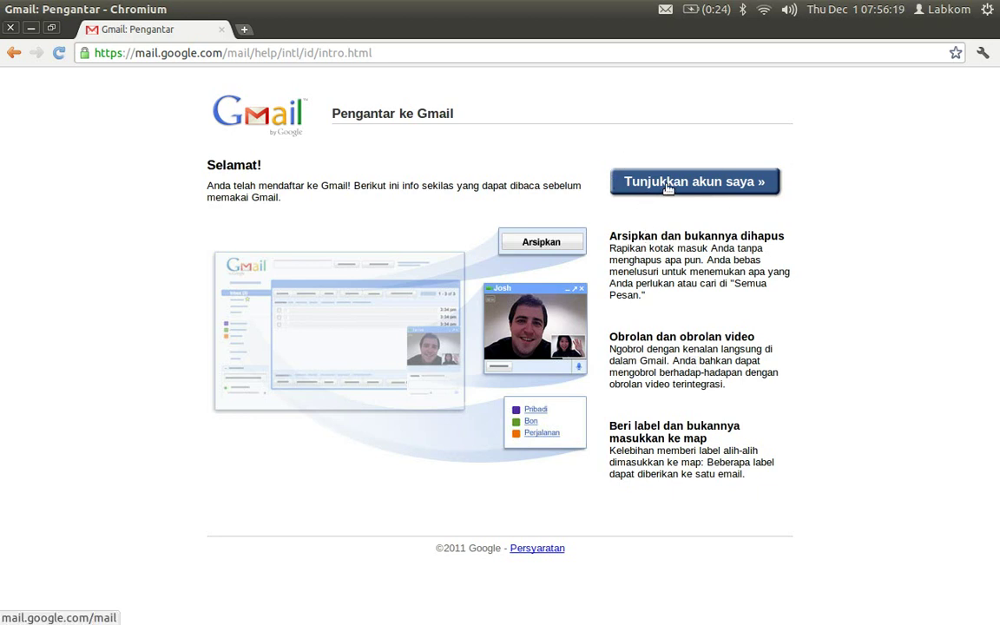
- Proceed via 'Tunjukkan akun saya »' to the inbox showing 3 Tim Gmail welcome messages
{"action": "left_click", "coordinate": [728, 190]}
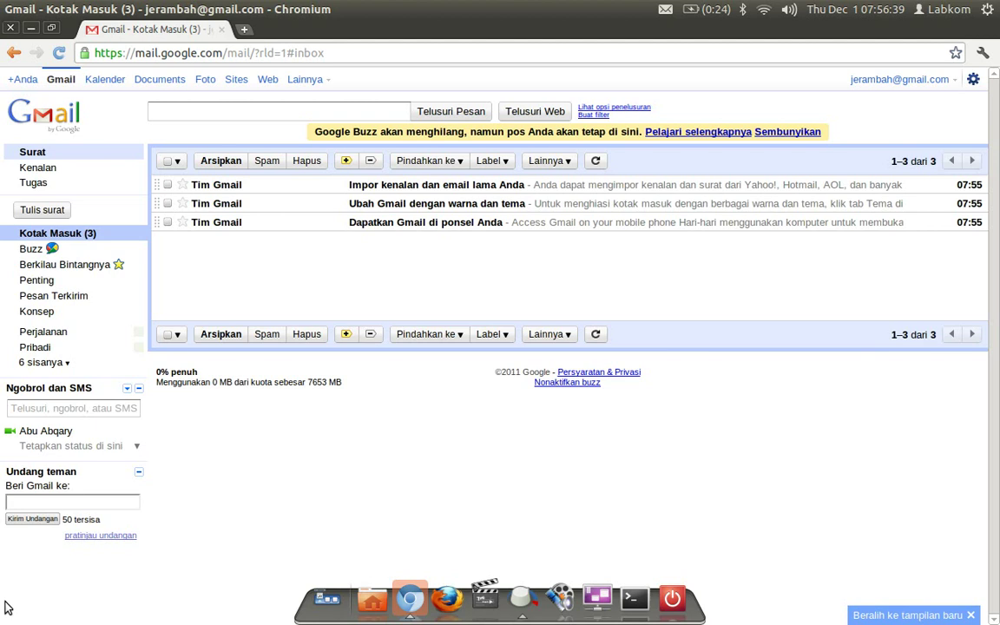
{"action": "mouse_move", "coordinate": [5, 608]}
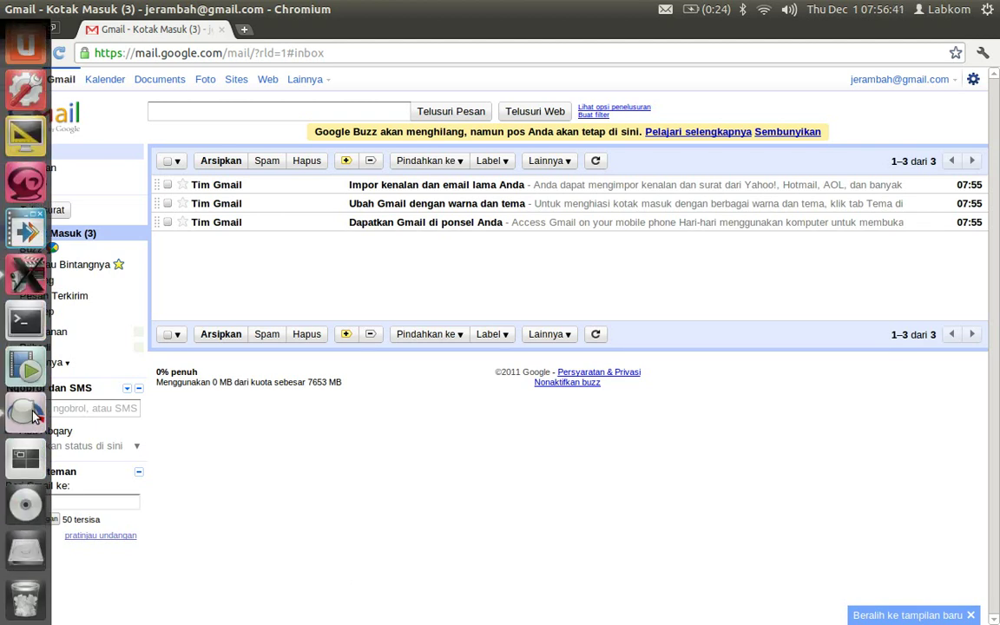